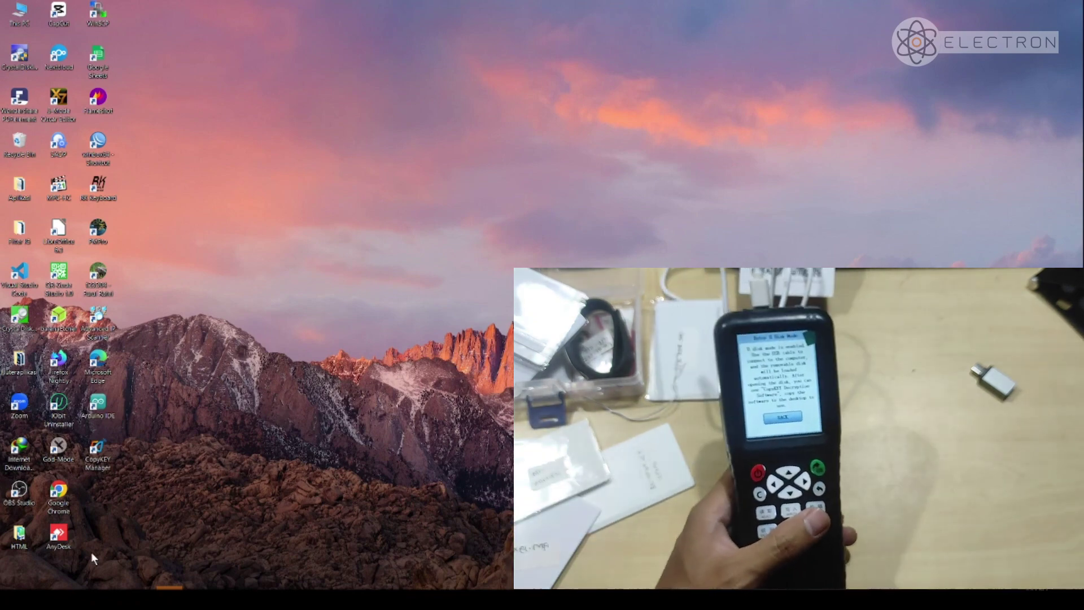
- Check the drives listed under This PC in File Explorer and minimize the window
key("super+e")
left_click(349, 408)
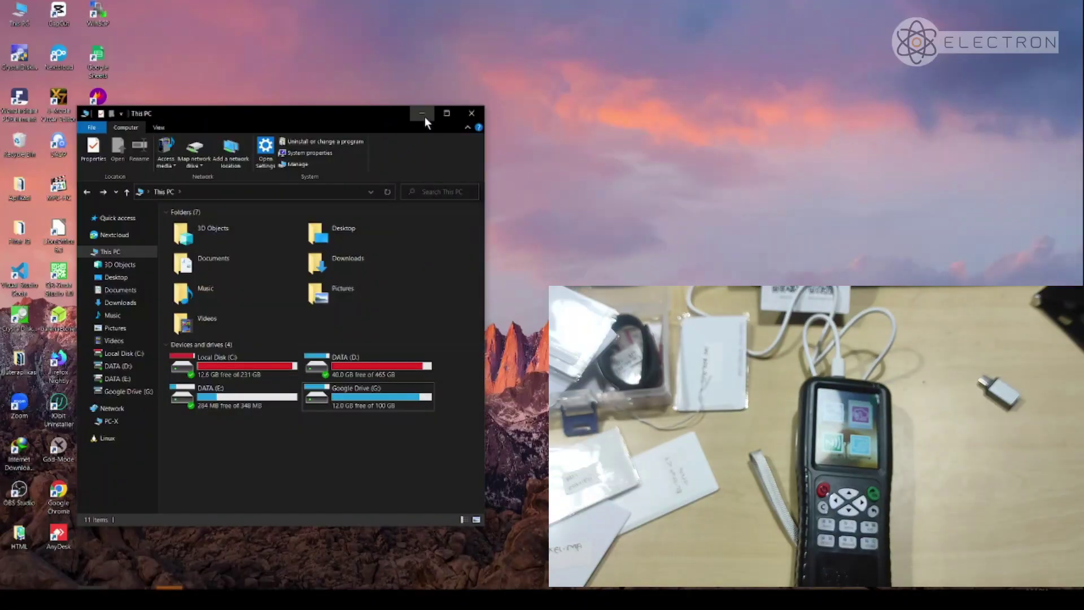
left_click(425, 116)
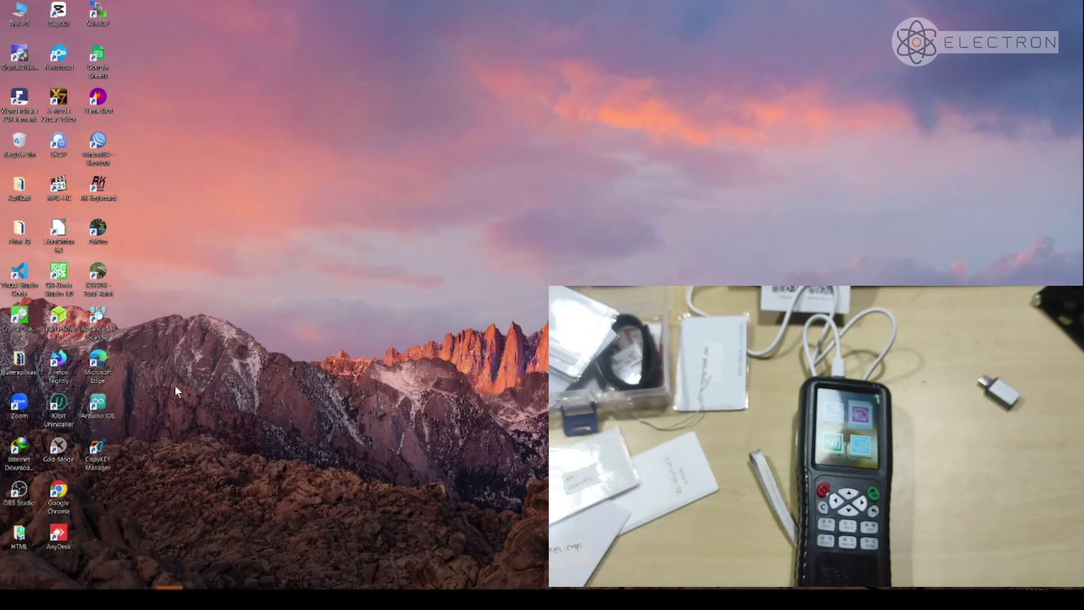
- Open CopyKEY Manager, decode the card on the iCopy X100 and send the decoded data to the device
left_click(106, 451)
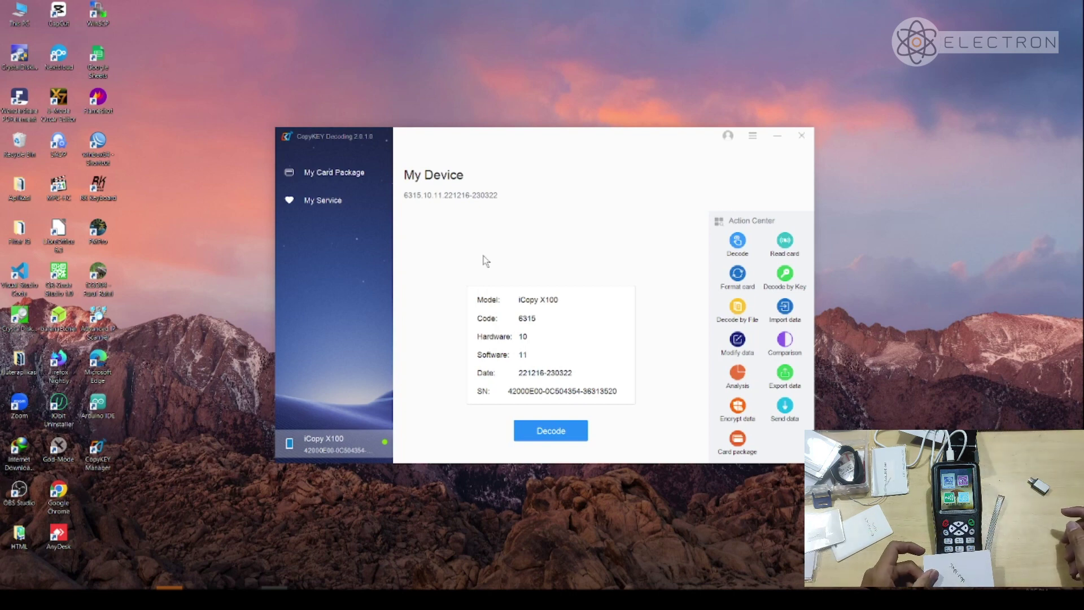
left_click(725, 248)
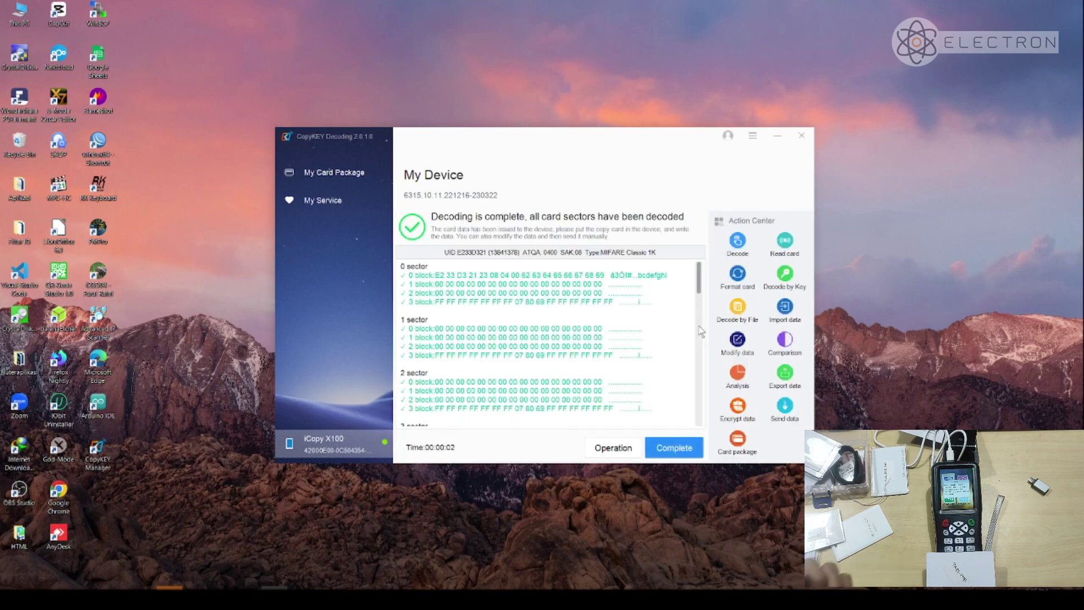
left_click(778, 416)
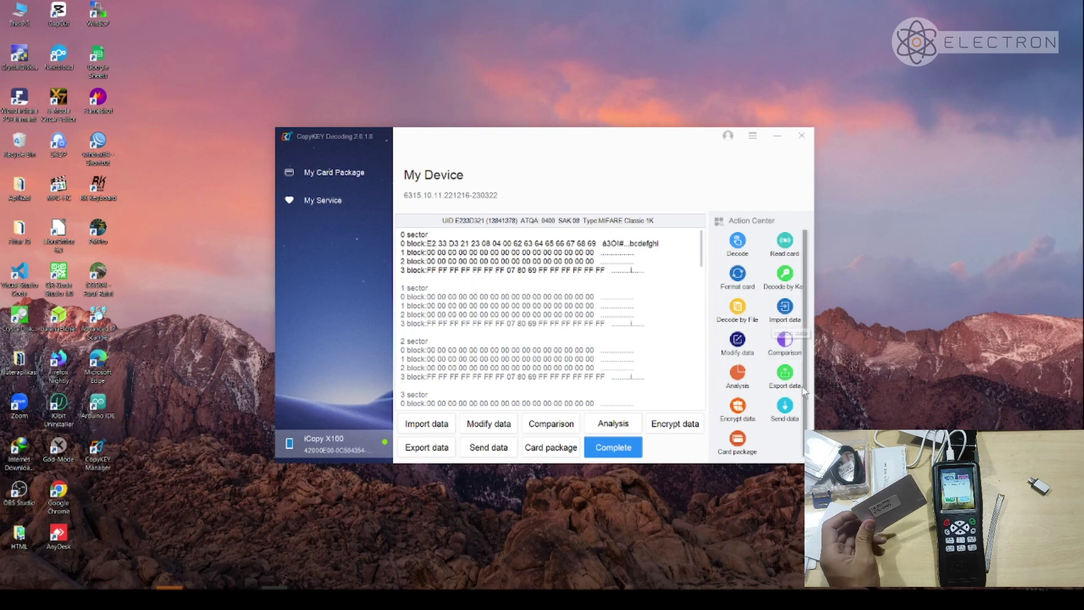
- Format the card to restore its factory default keys and read its sectors
left_click(737, 275)
left_click(653, 380)
left_click(739, 277)
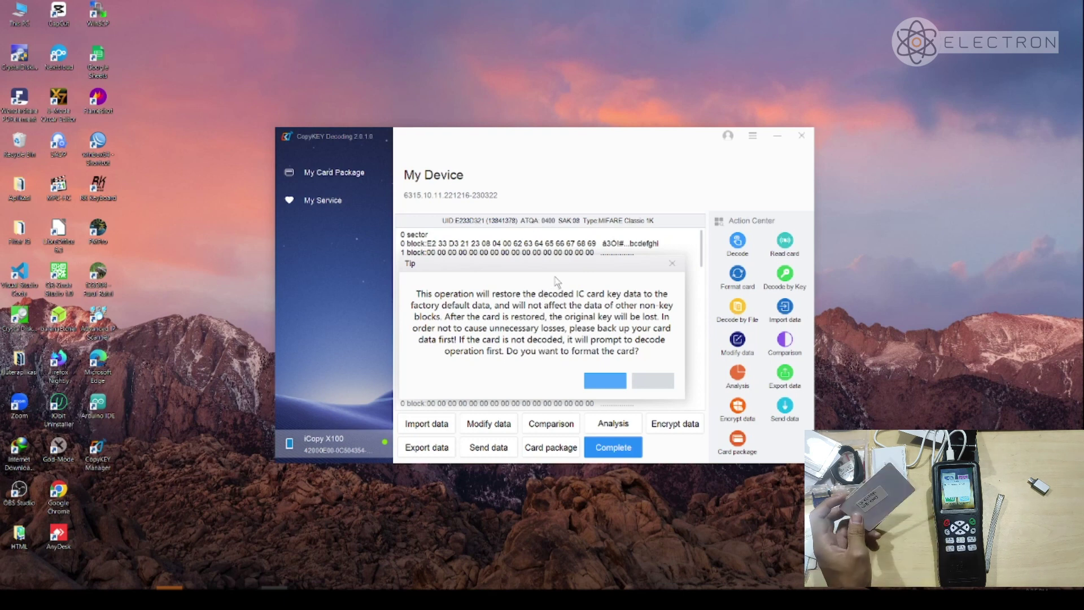
left_click(608, 378)
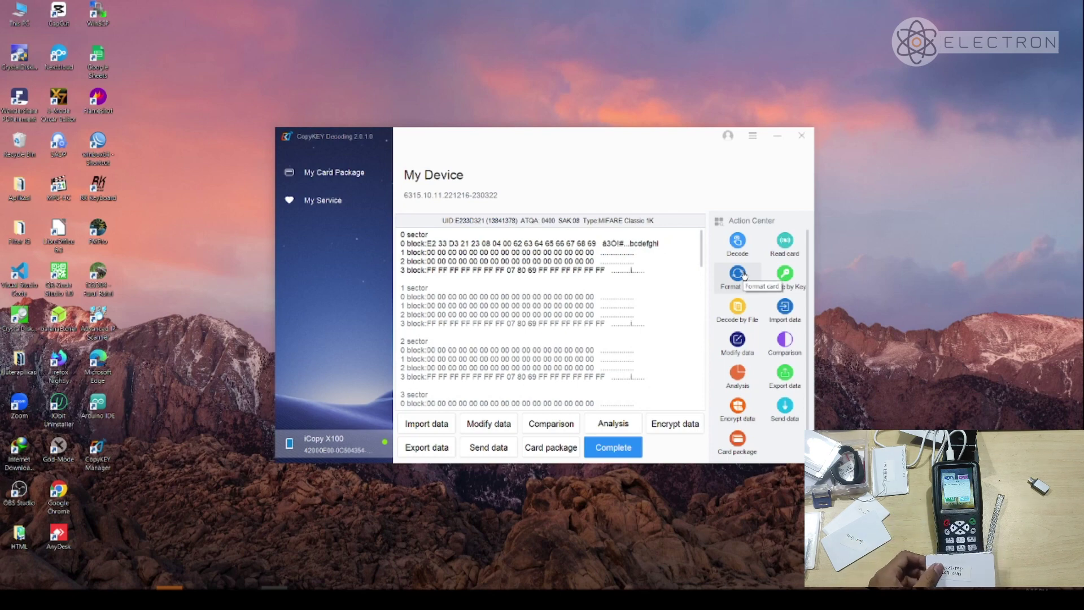
left_click(783, 250)
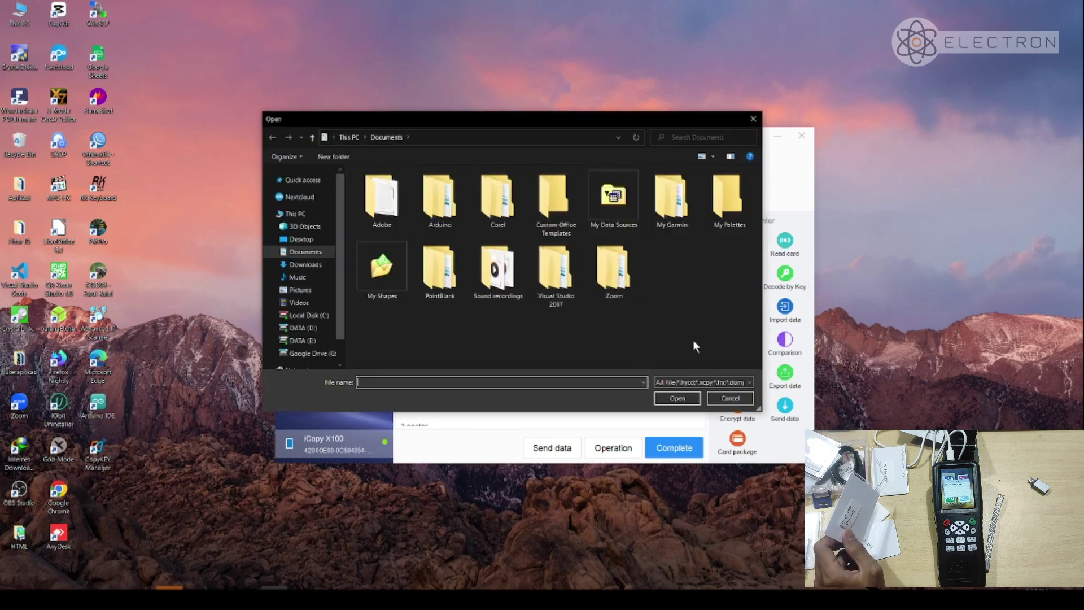
- View the options for decoding by file, decoding by key and importing data, closing each without loading anything
left_click(737, 396)
left_click(777, 283)
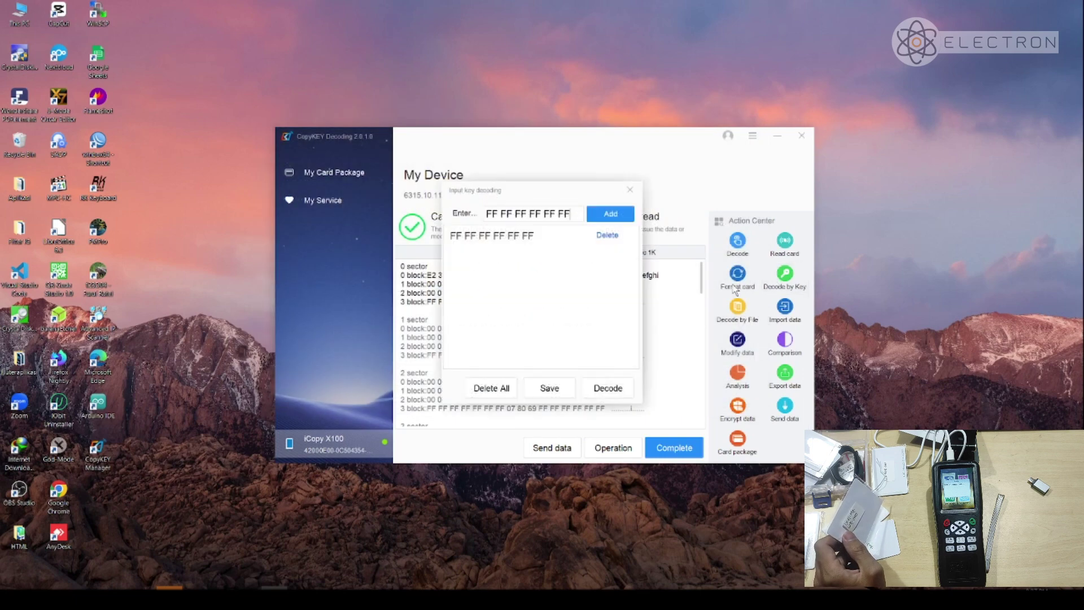
left_click(630, 189)
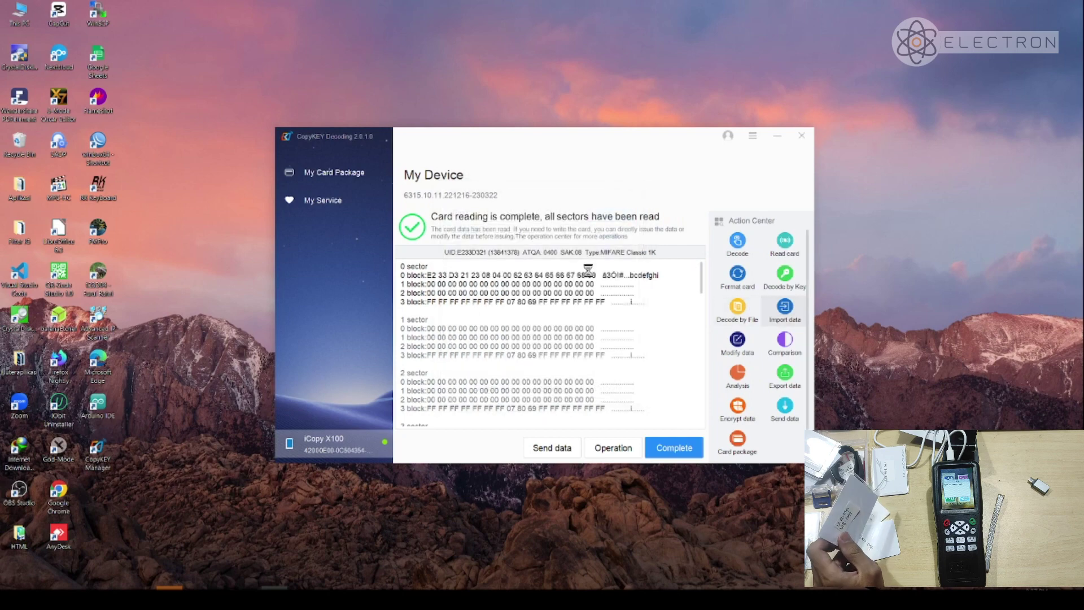
left_click(773, 315)
left_click(734, 398)
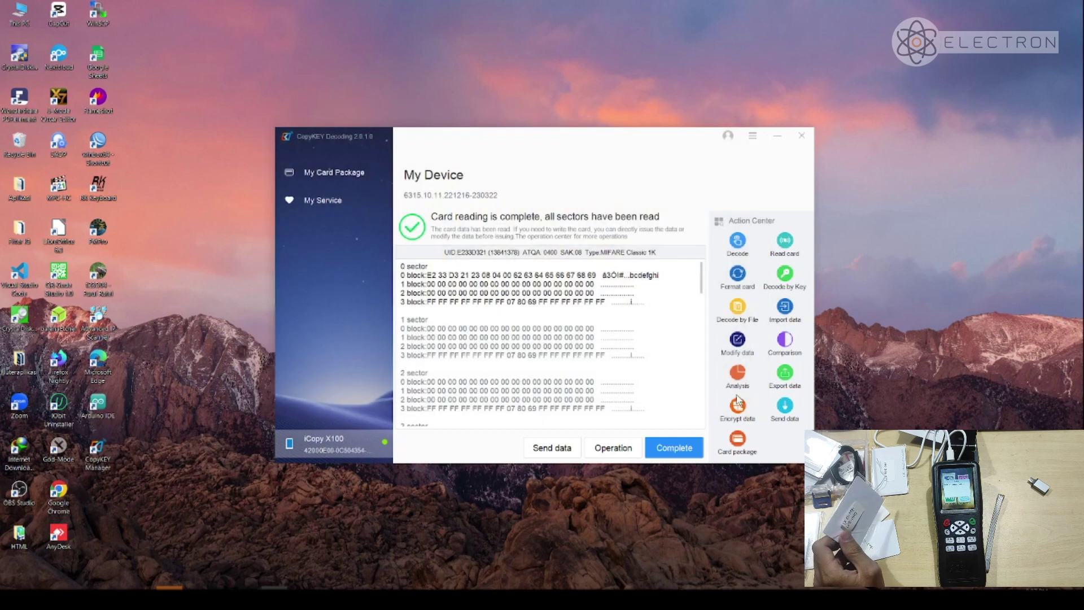
- View the card data comparison, cancel choosing a file to compare, and return to the card data
left_click(785, 339)
left_click(716, 448)
left_click(728, 398)
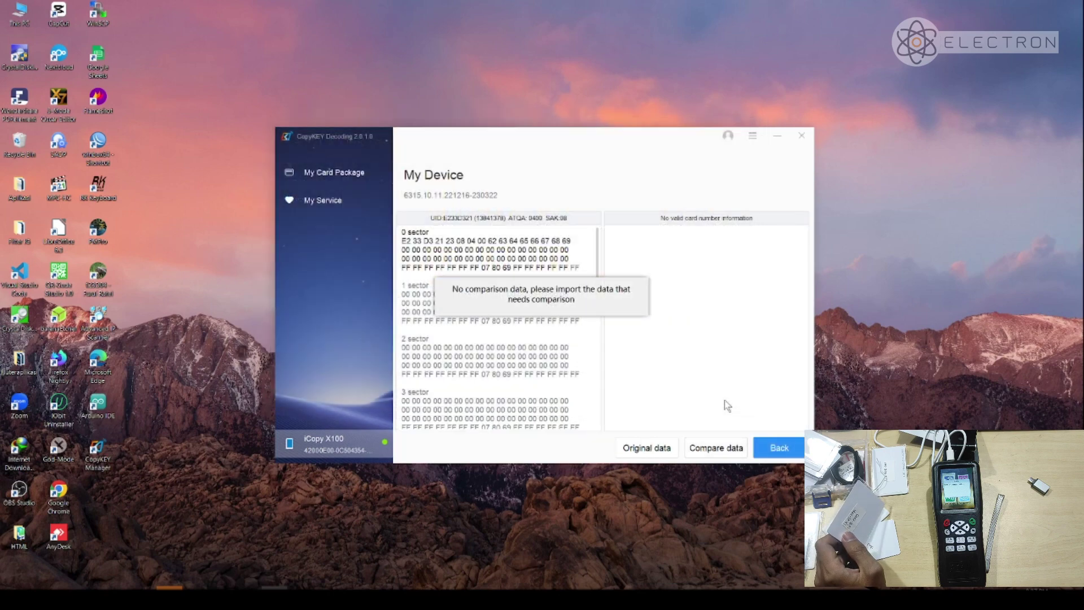
left_click(647, 281)
left_click(779, 448)
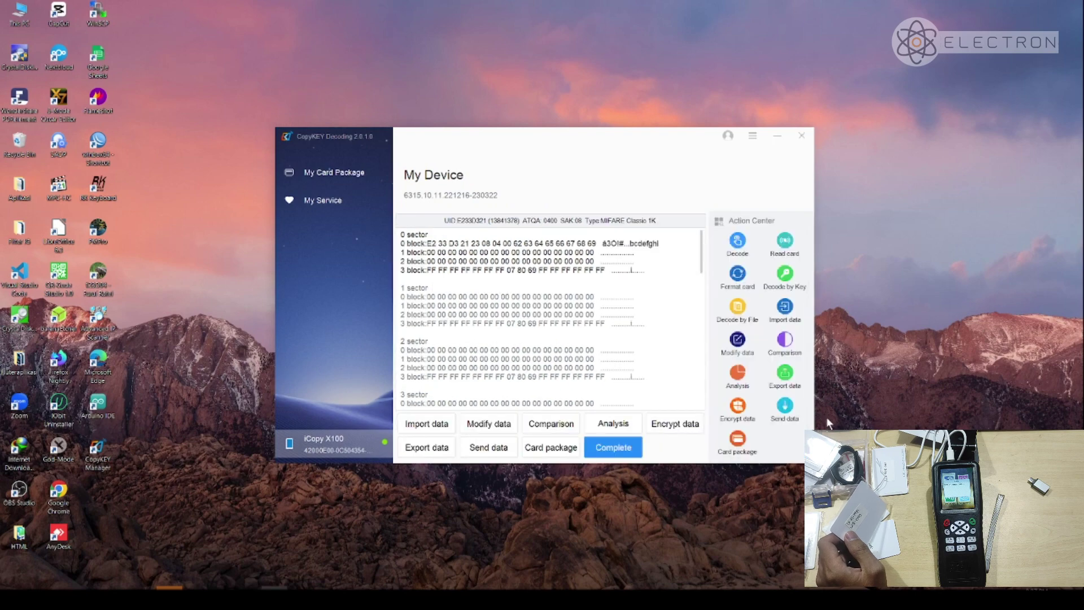
- Run the card data analysis and view the dump file export dialog without saving a file
left_click(752, 377)
mouse_move(617, 292)
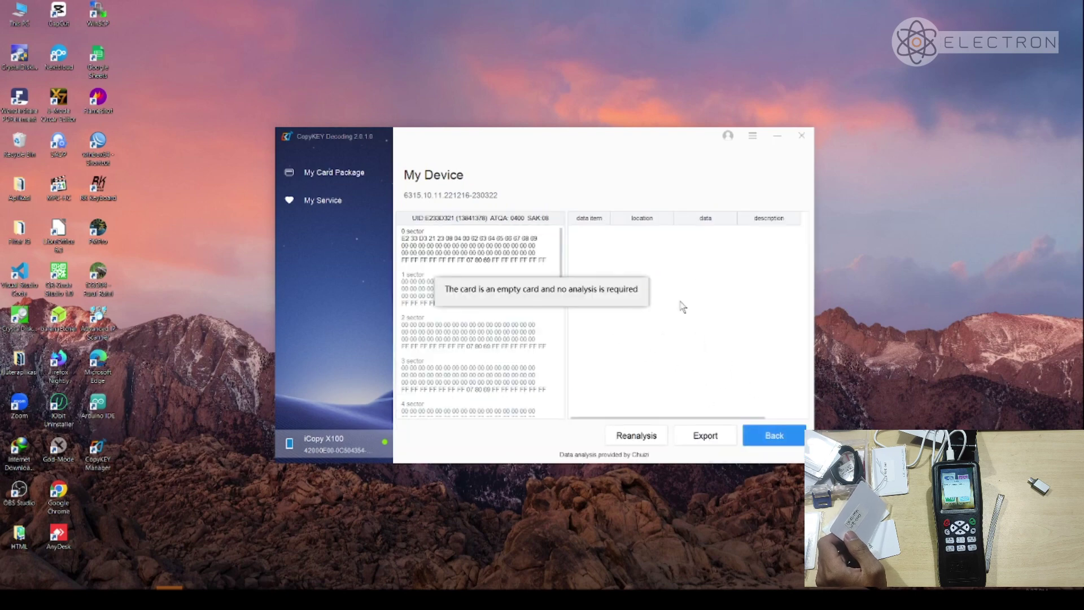
left_click(646, 280)
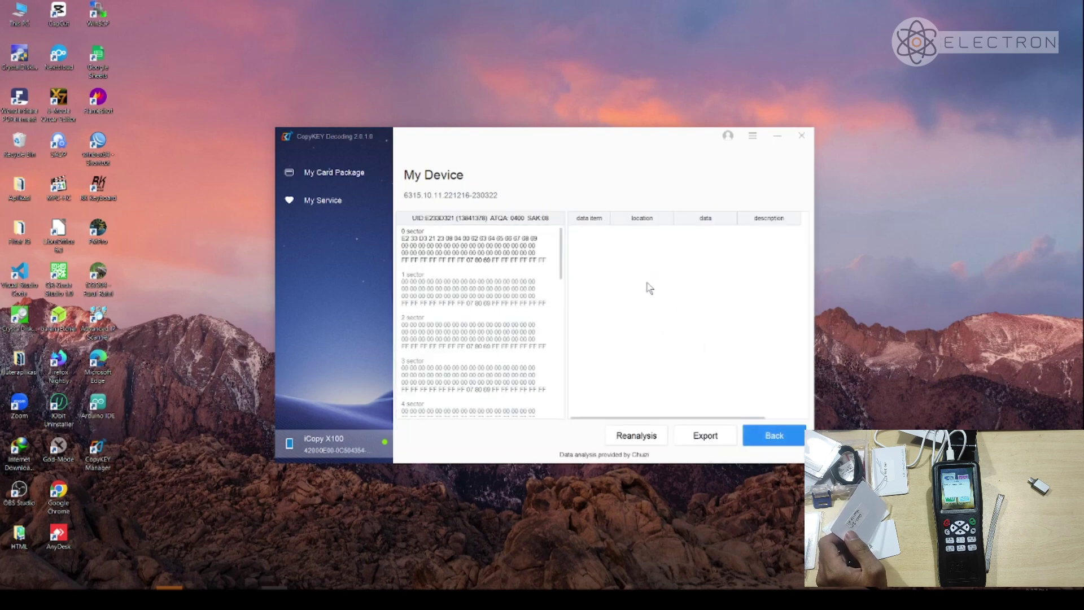
left_click(774, 435)
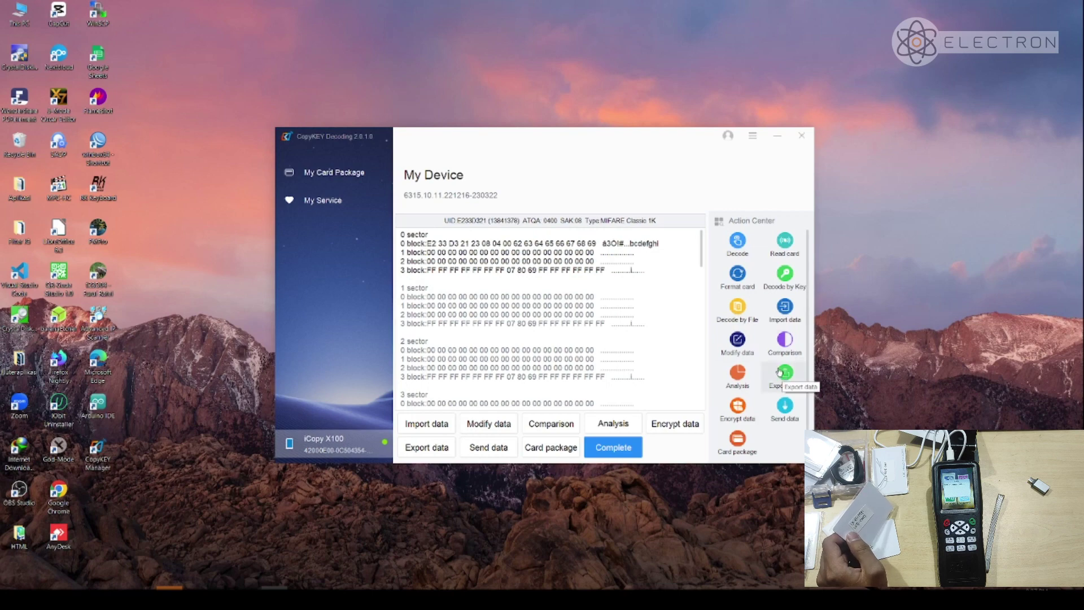
left_click(784, 374)
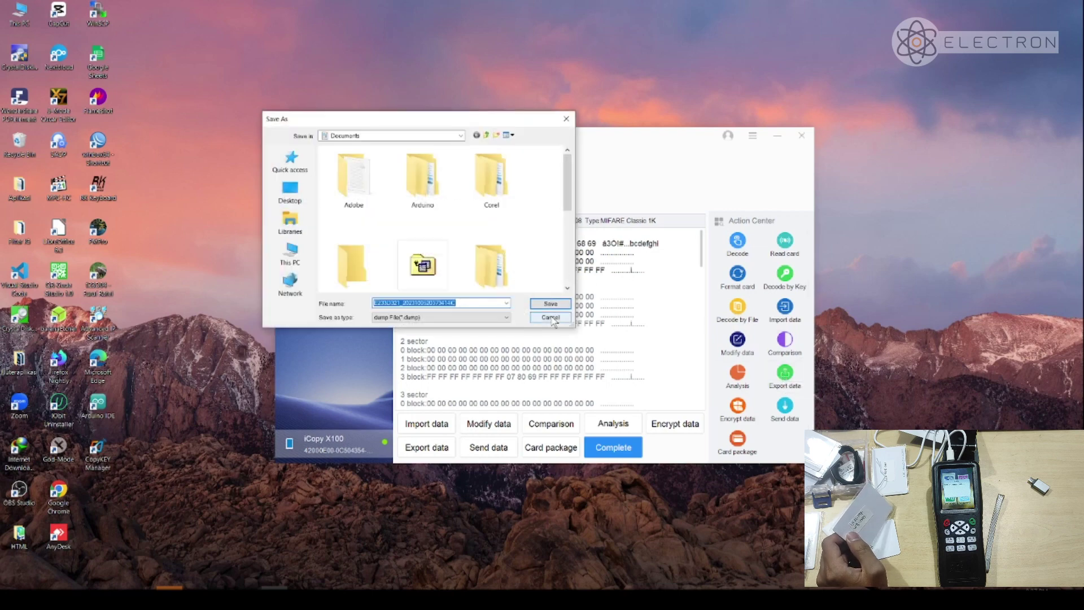
left_click(551, 317)
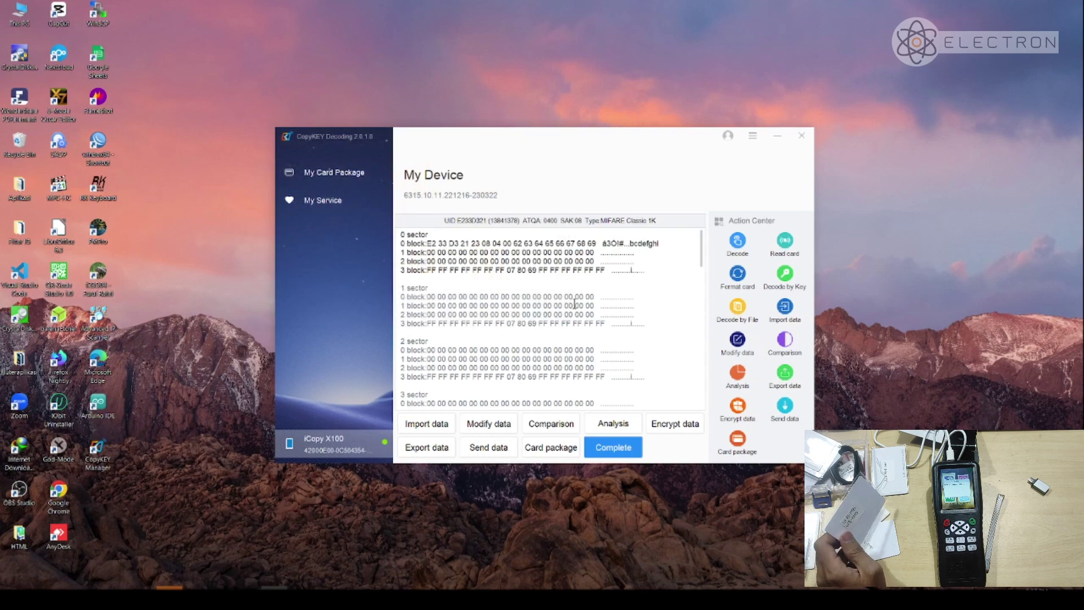
- Encrypt the default keys in the loaded card data and finish the operation
left_click(742, 411)
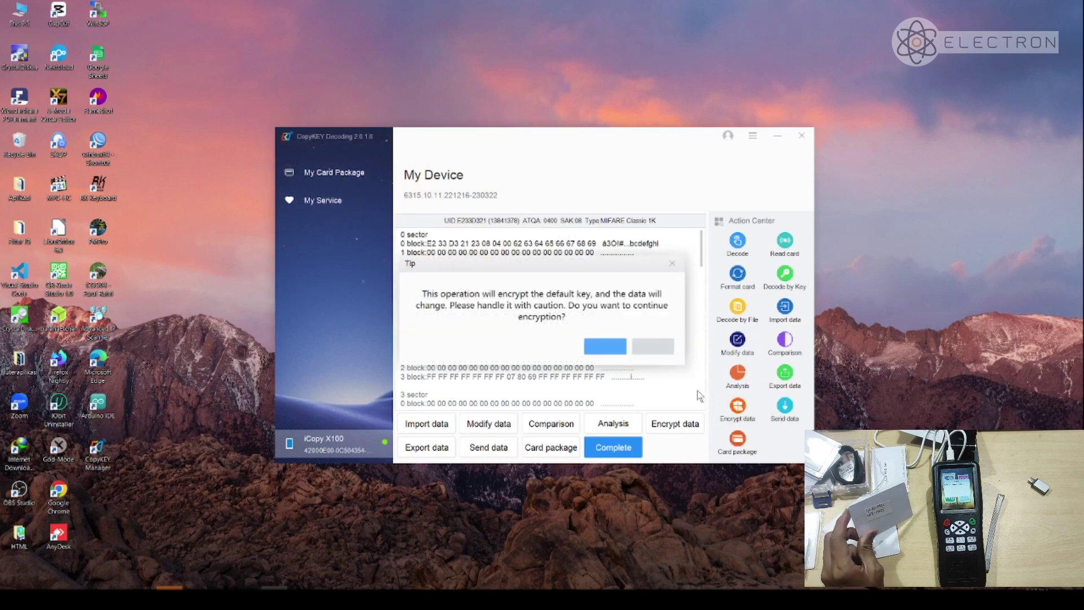
left_click(602, 344)
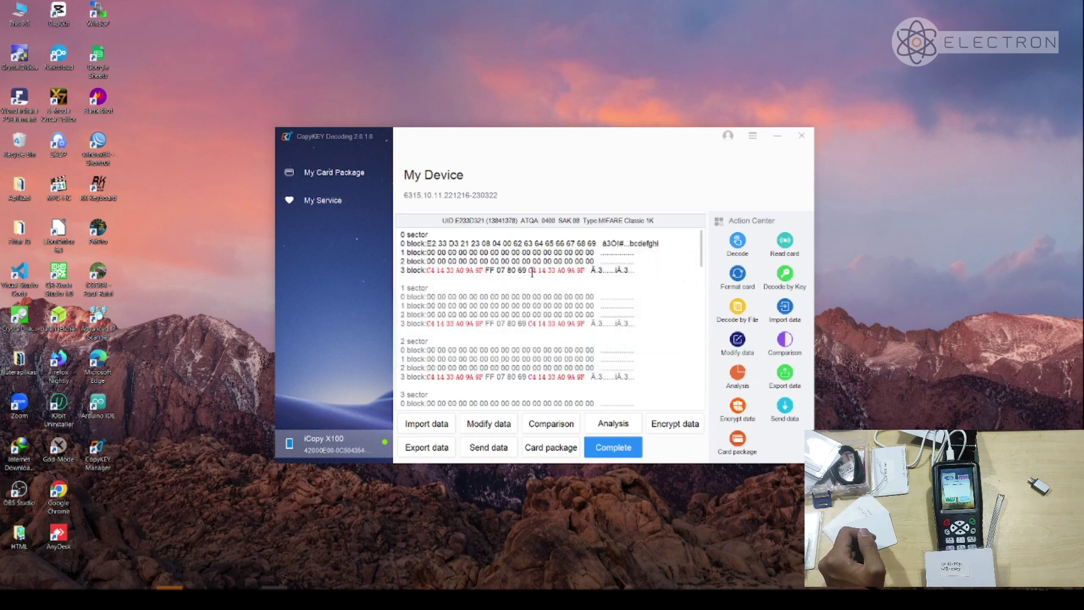
left_click(624, 443)
- Decode the card again and try to make a card package, closing the sign-in window
left_click(565, 434)
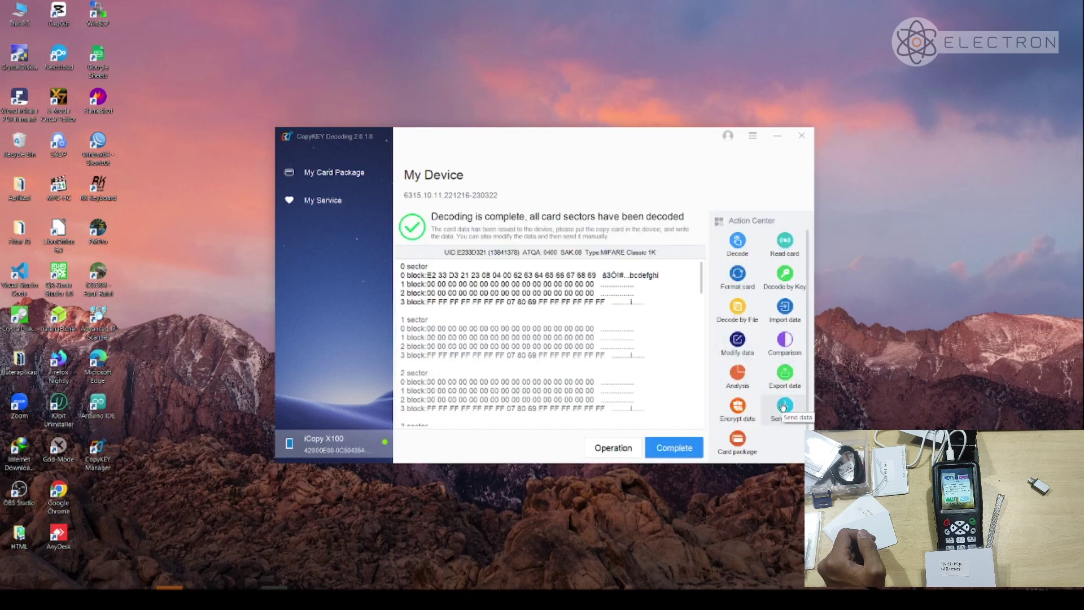
left_click(737, 444)
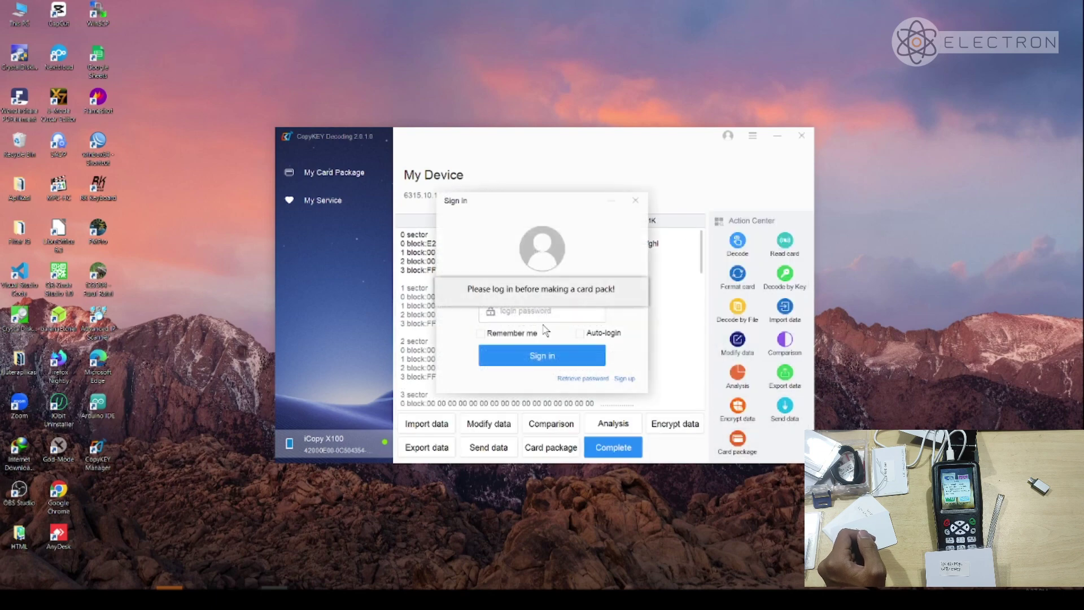
left_click(646, 279)
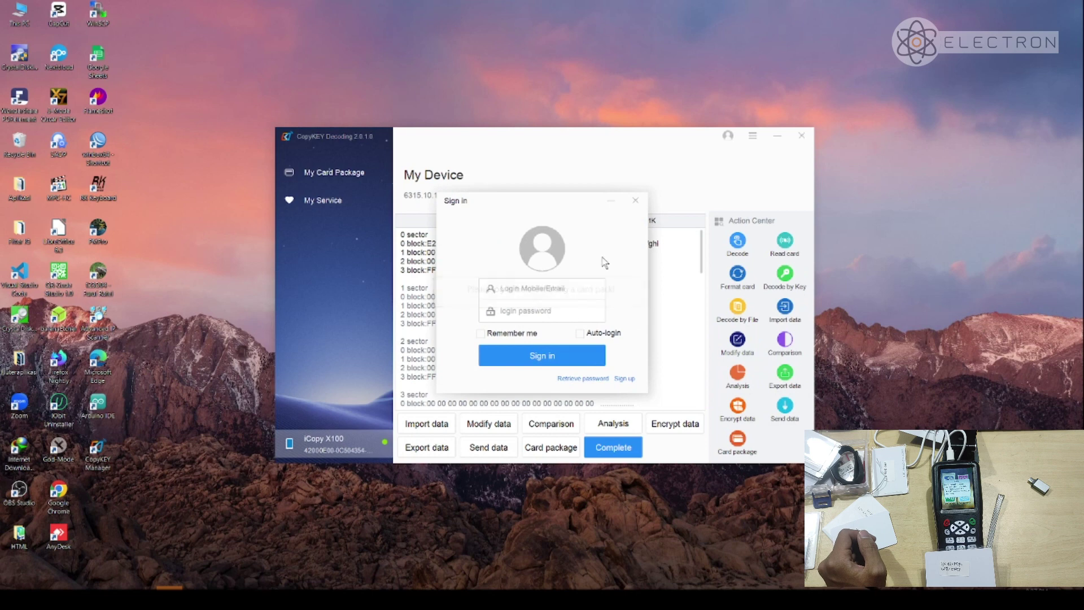
left_click(635, 201)
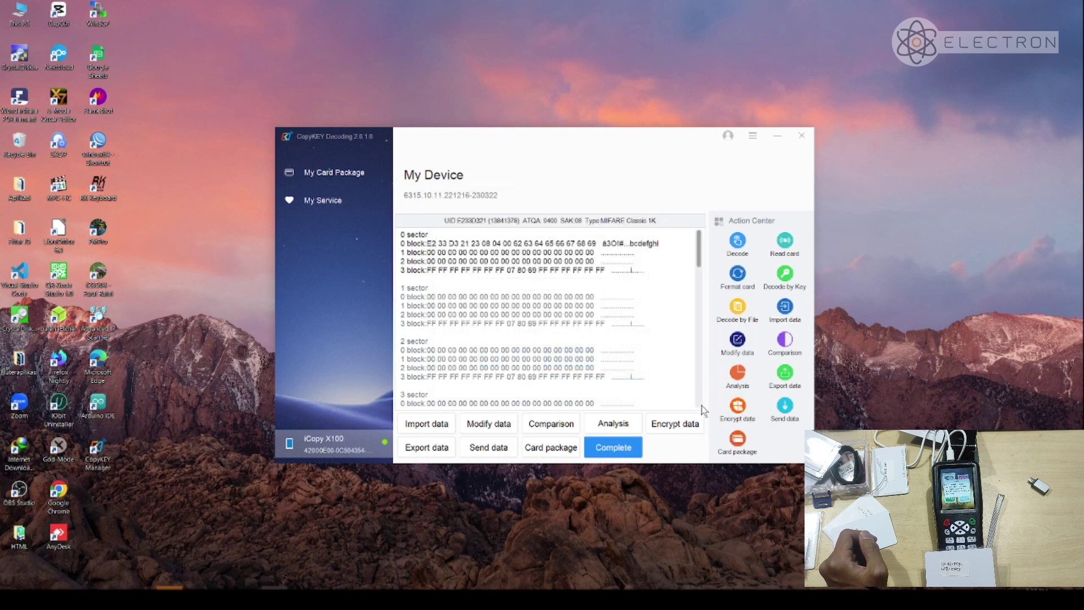
- Modify the card data by changing the second byte of the first block in sector 0 to 03
left_click(486, 425)
left_click(435, 232)
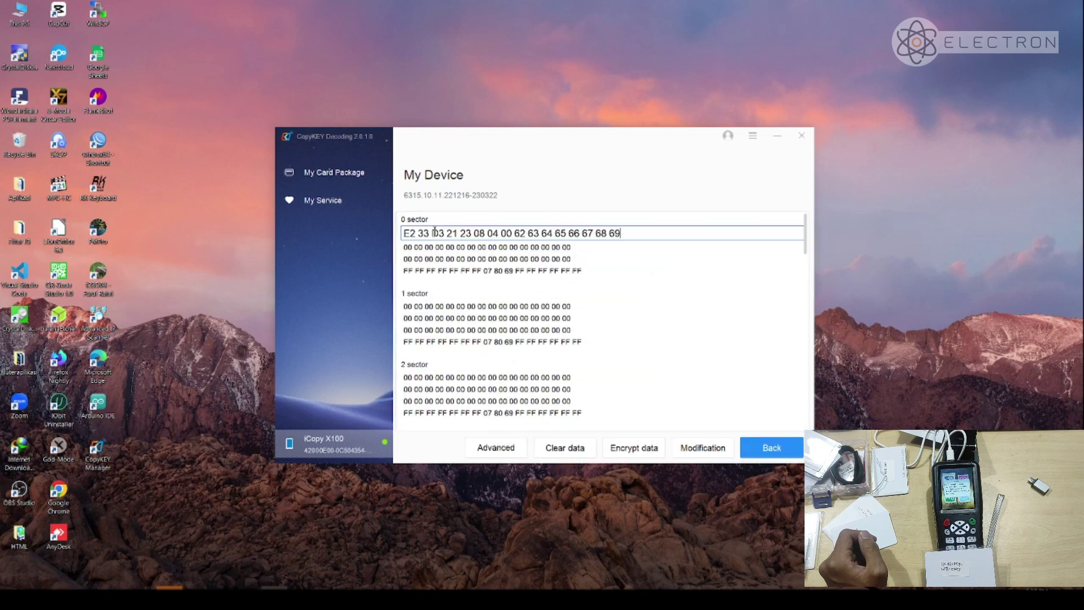
left_click(424, 232)
key("BackSpace")
type("0")
- Generate a new card number in the advanced settings and apply the S50 88 preset
left_click(496, 446)
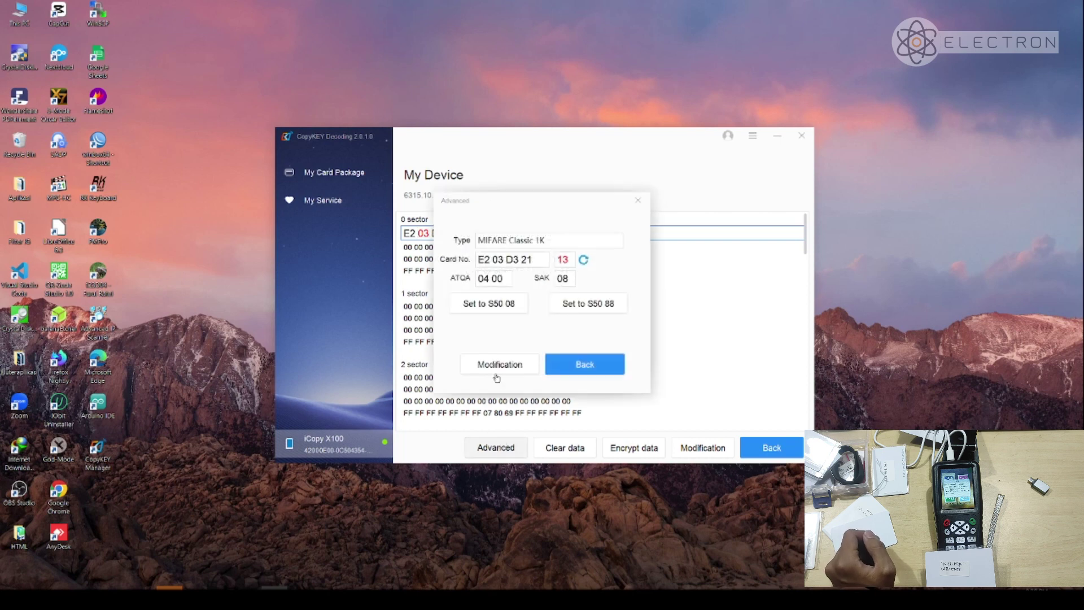
left_click(584, 259)
left_click(571, 304)
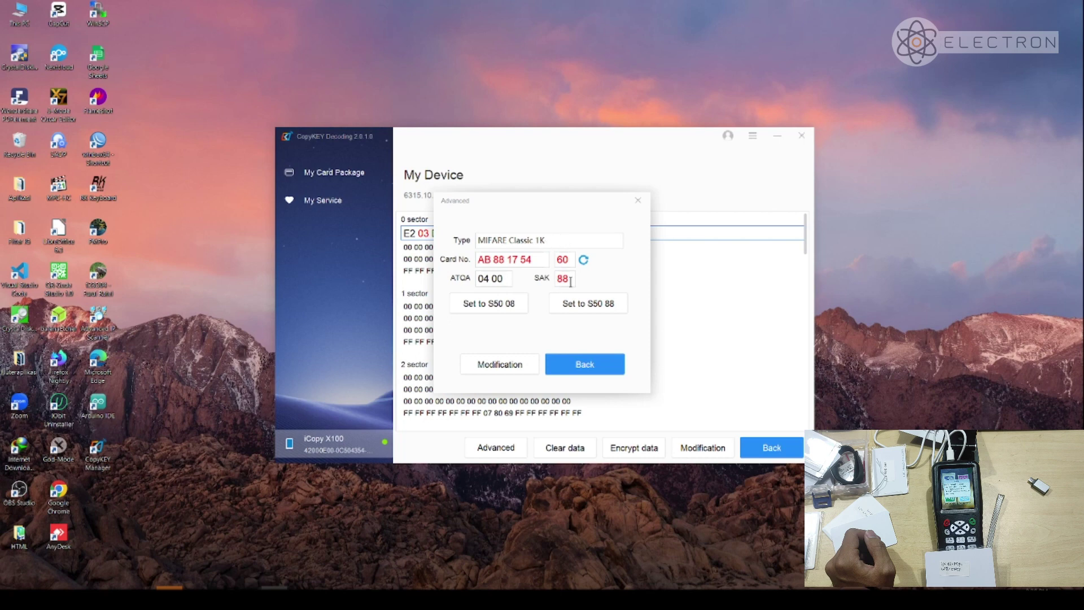
- Set the card's SAK to 00, apply the advanced settings and save the modified card data
key("BackSpace")
key("BackSpace")
type("23")
key("BackSpace")
key("BackSpace")
type("00")
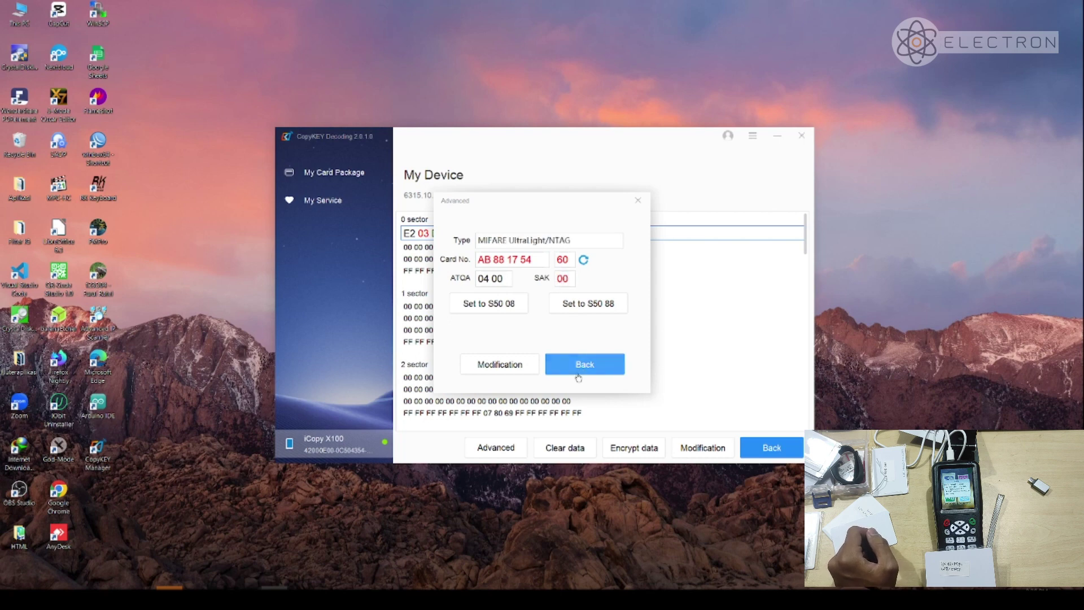
left_click(528, 365)
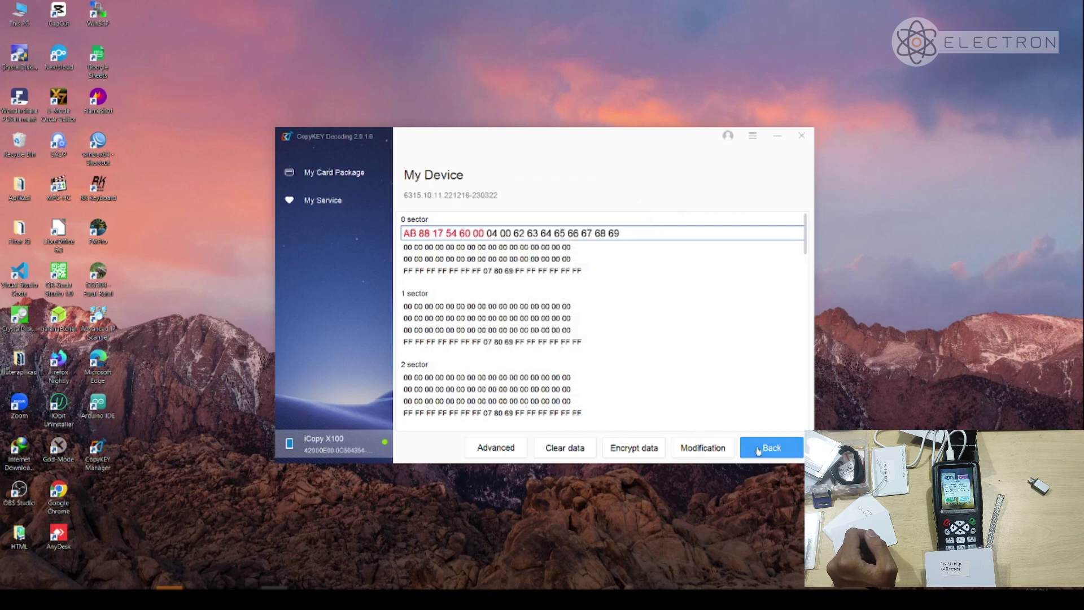
left_click(687, 452)
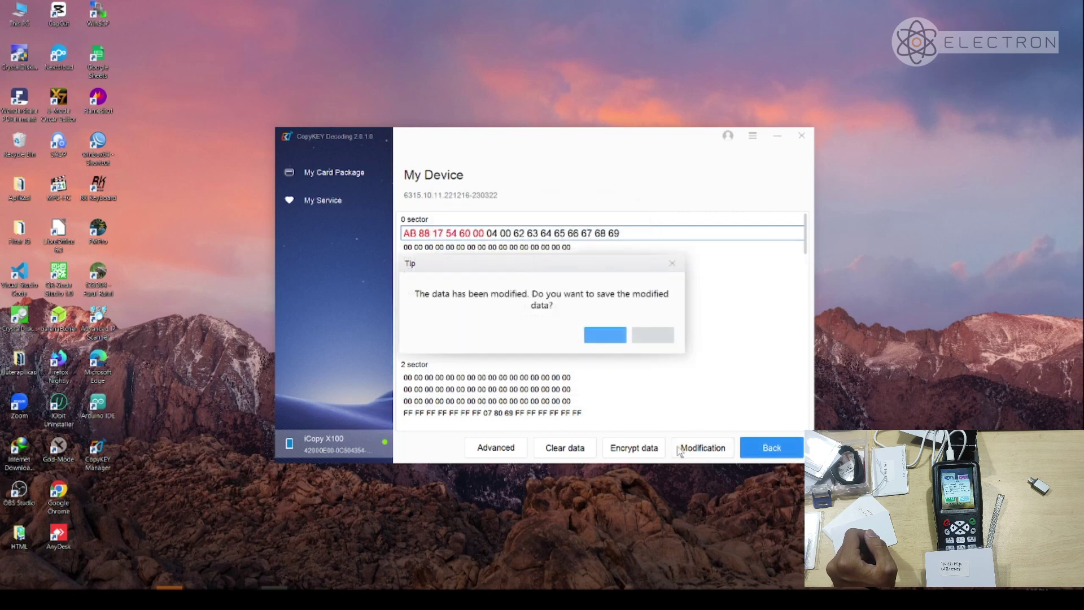
left_click(595, 335)
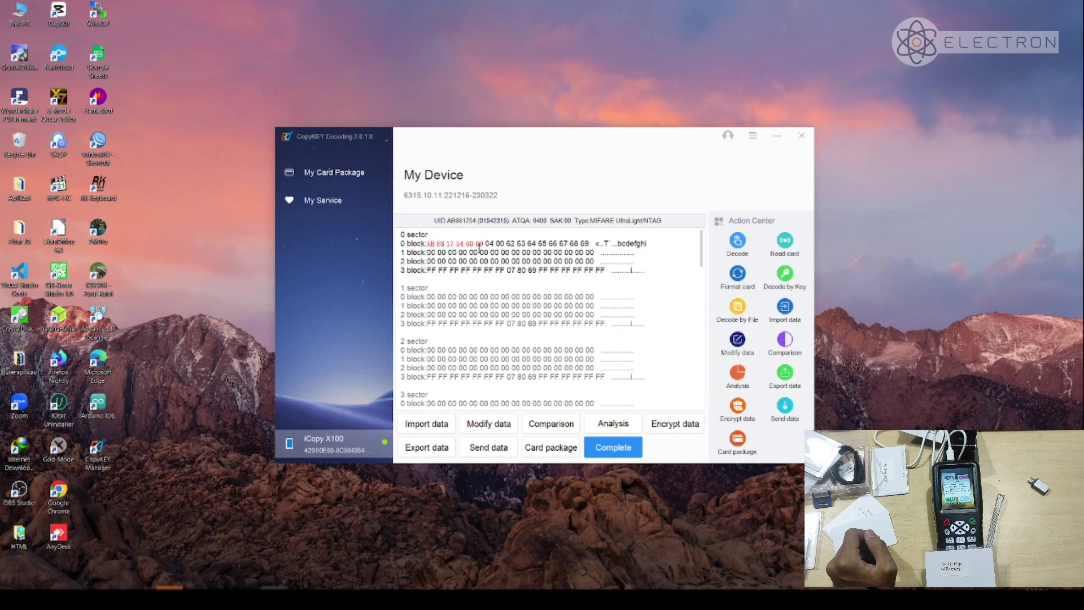
- Read the card again, view the card package and service pages, and close the reading results
left_click(783, 243)
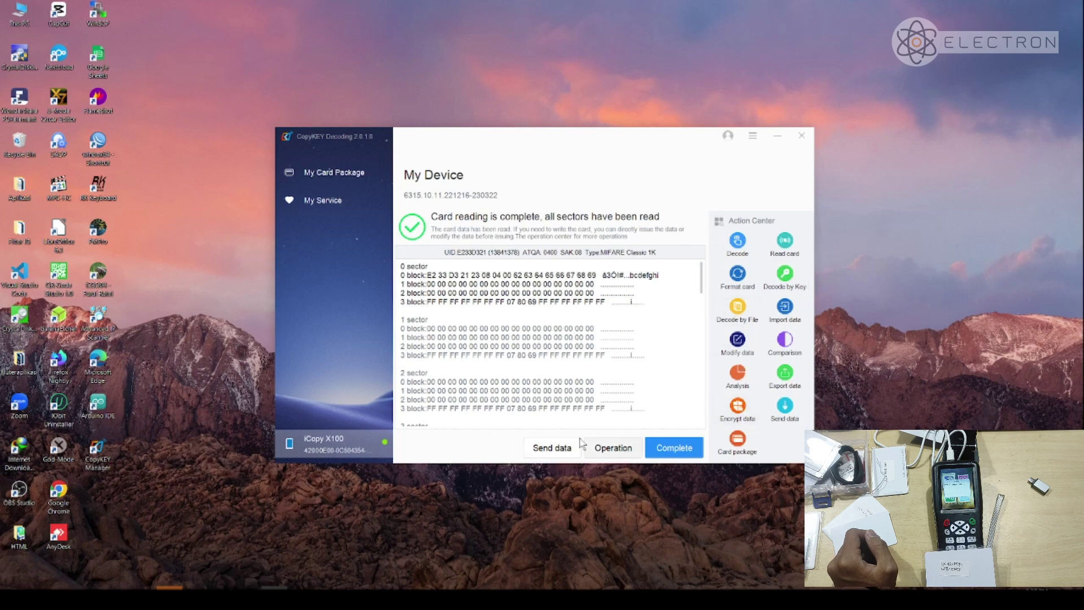
left_click(339, 201)
left_click(331, 177)
left_click(335, 203)
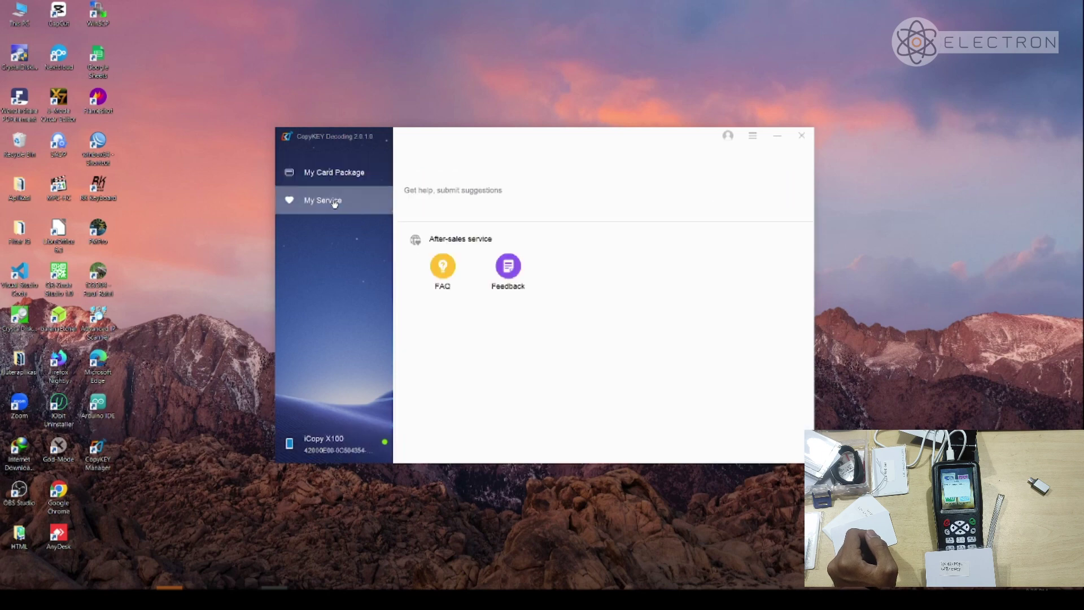
left_click(339, 444)
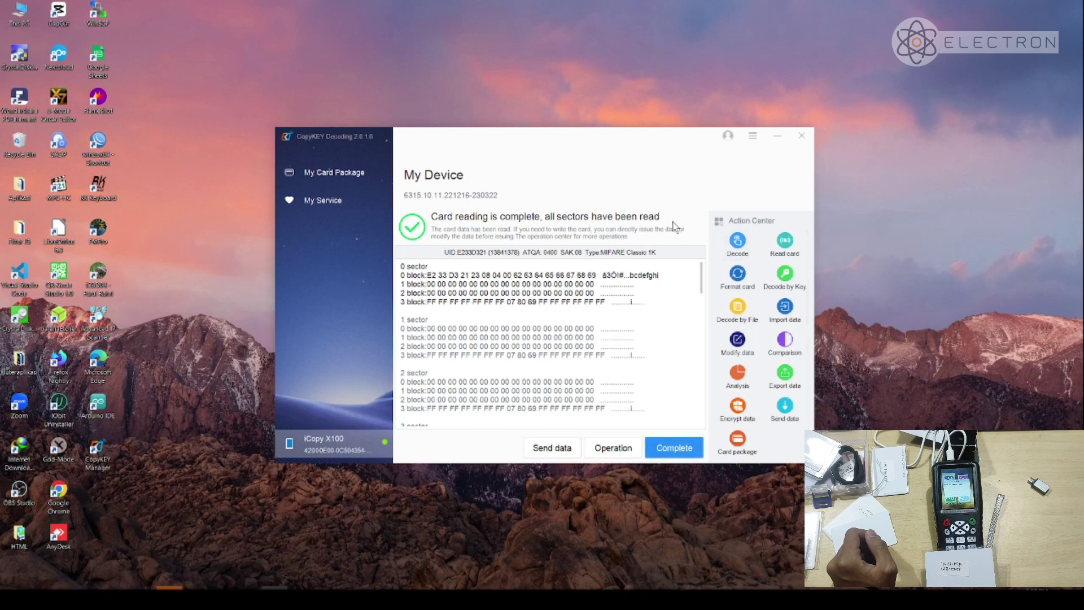
left_click(674, 448)
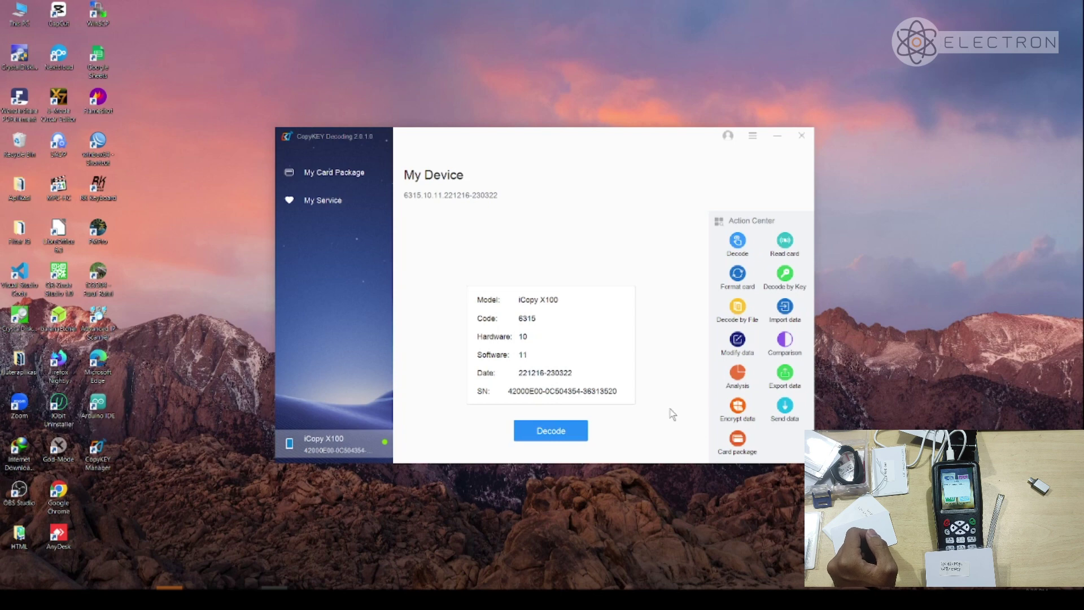